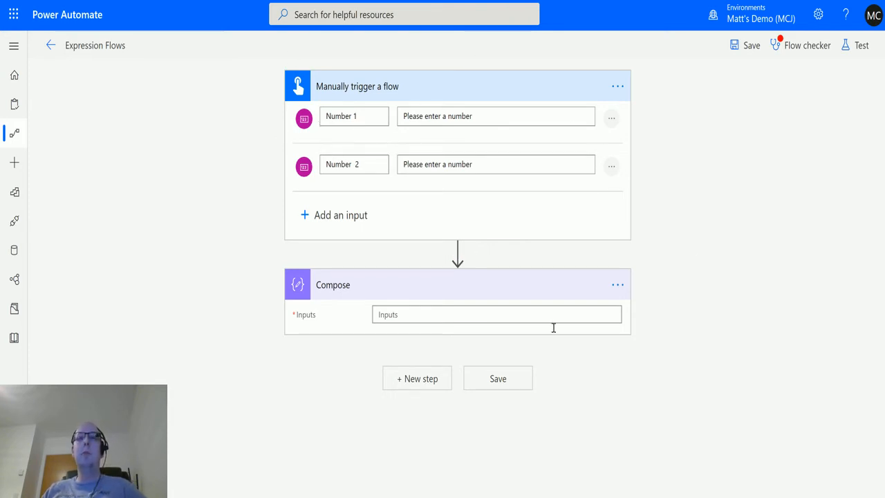
Step: Start an expression for the Compose action's Inputs using the mod(dividend, divisor) math function
left_click(427, 314)
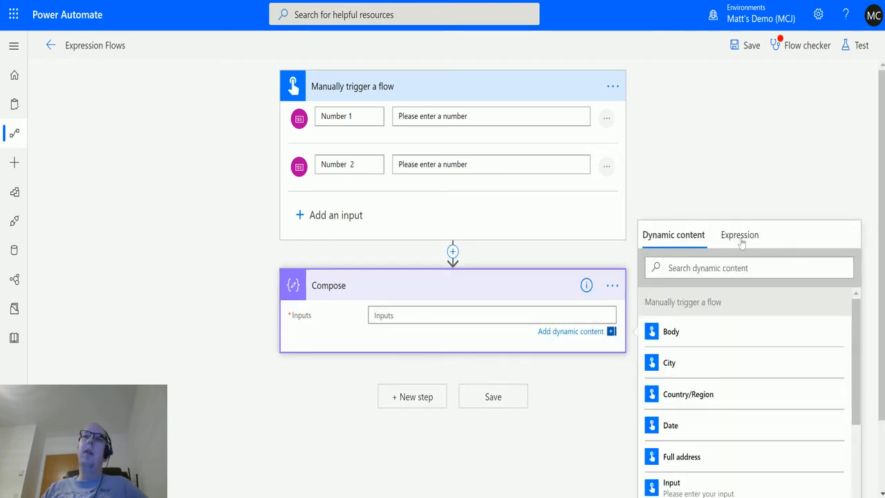
left_click(740, 235)
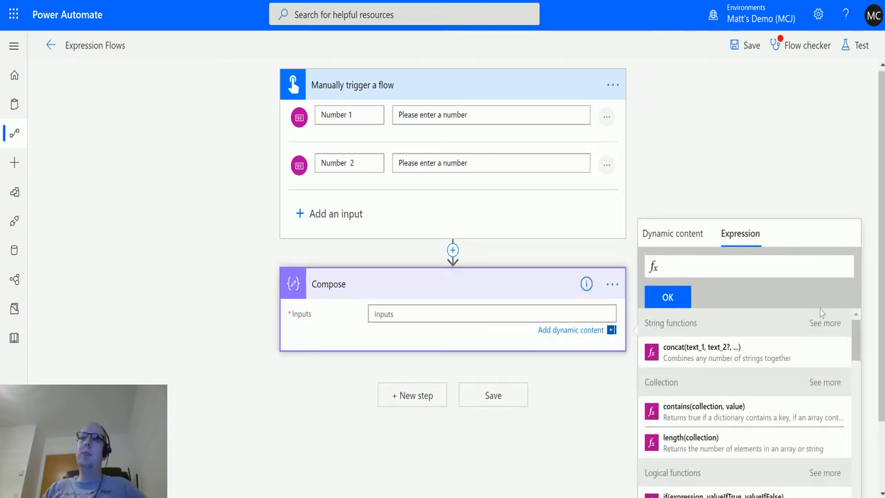
scroll(823, 304, "down", 3)
scroll(821, 327, "down", 8)
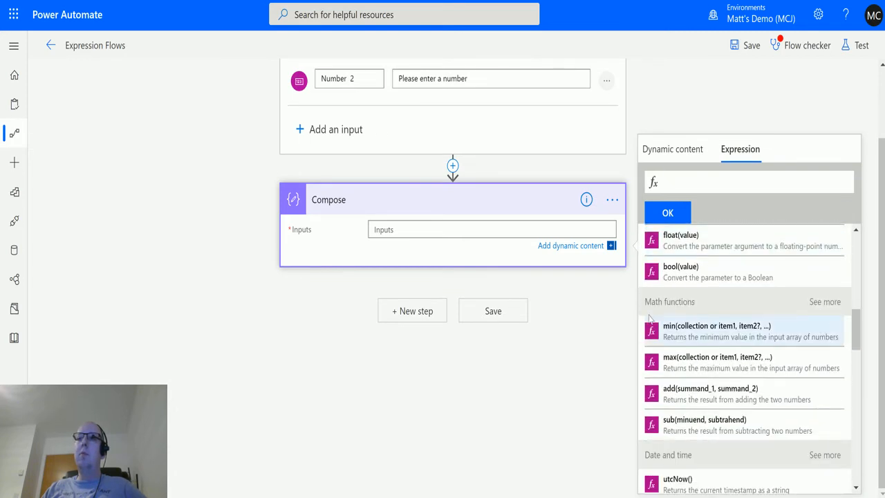
left_click(819, 303)
scroll(712, 339, "down", 4)
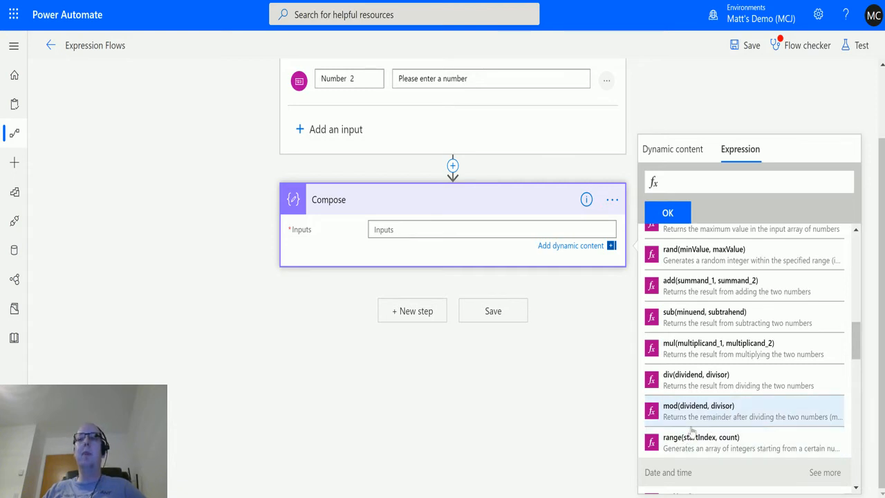
left_click(689, 419)
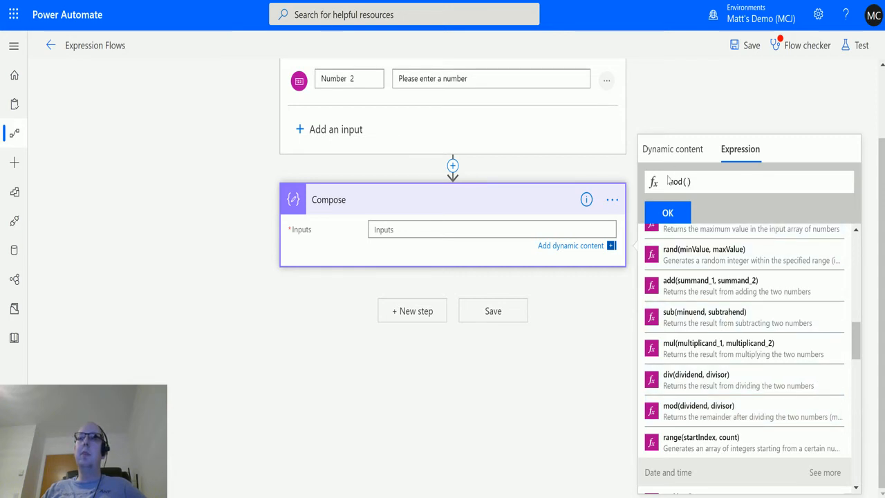
Step: Use the trigger's Number 1 as dividend and Number 2 as divisor in mod, and insert the expression into Compose
left_click(681, 156)
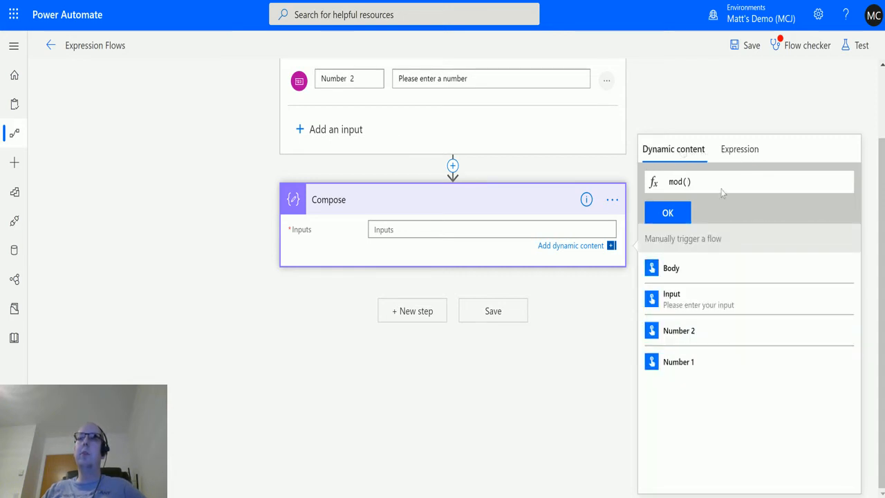
left_click(683, 369)
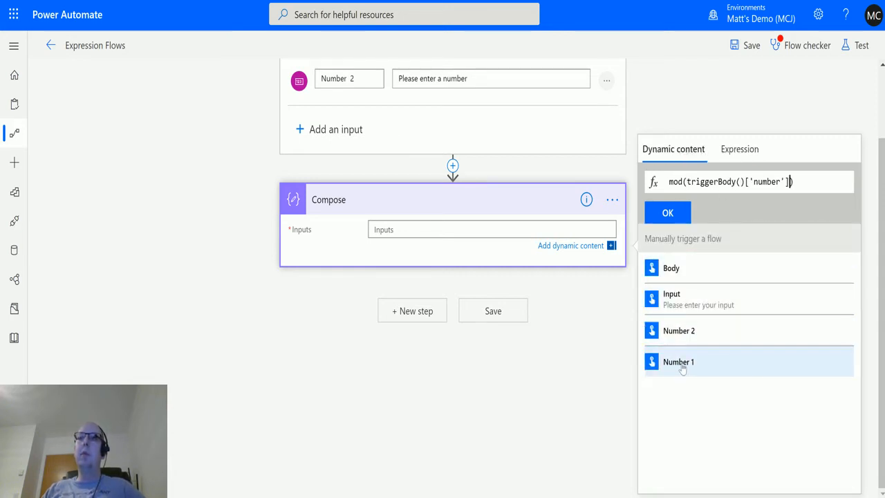
type(",")
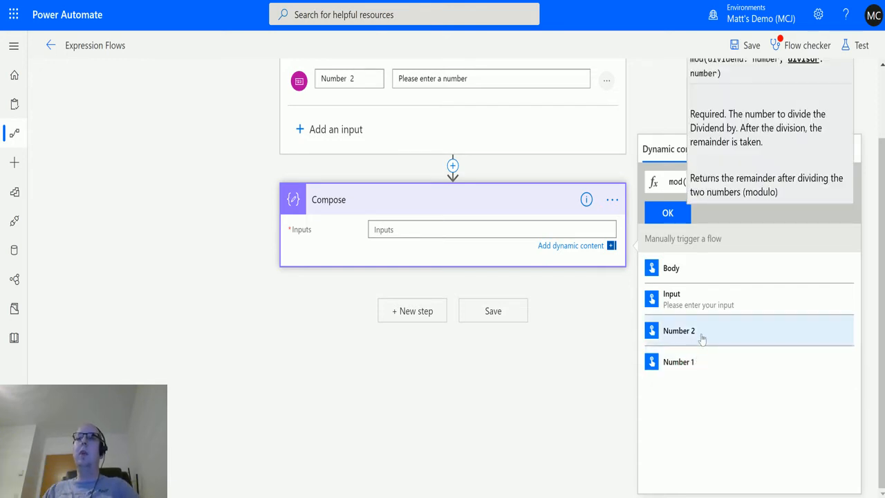
left_click(701, 333)
scroll(455, 118, "up", 1)
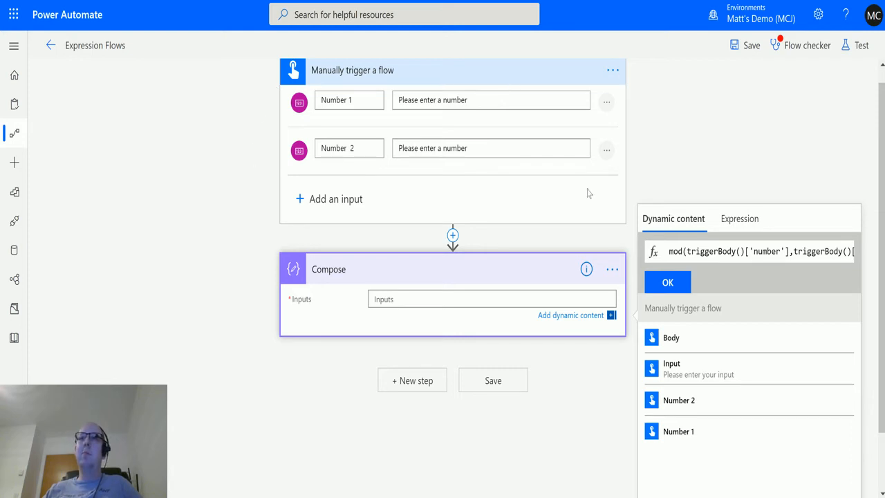
left_click(666, 293)
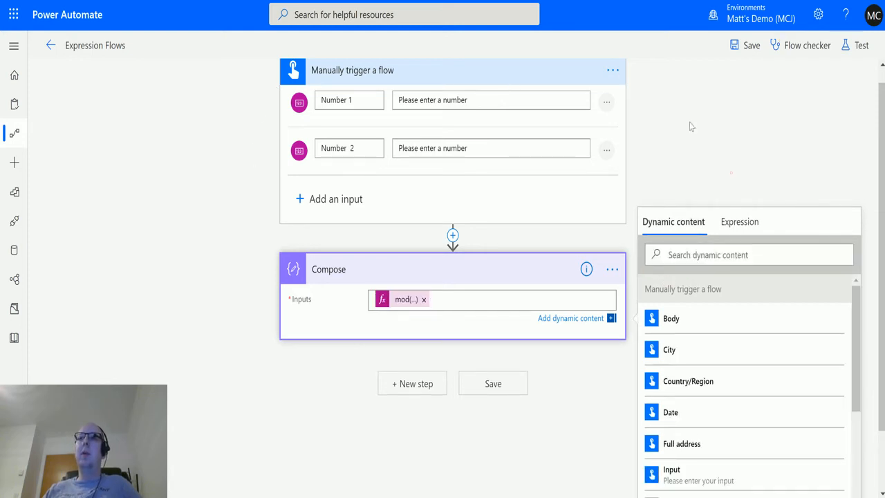
left_click(731, 173)
Step: Start a manual test of the flow and set Number 1 to 10
left_click(858, 46)
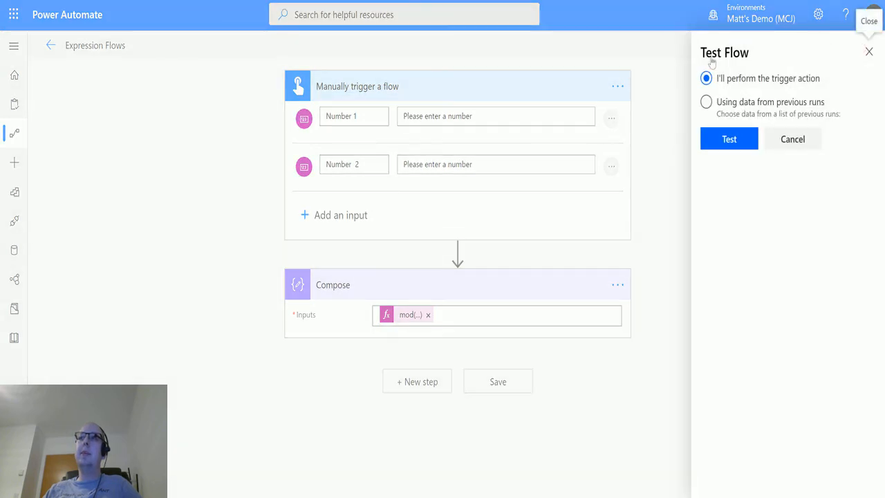
left_click(741, 142)
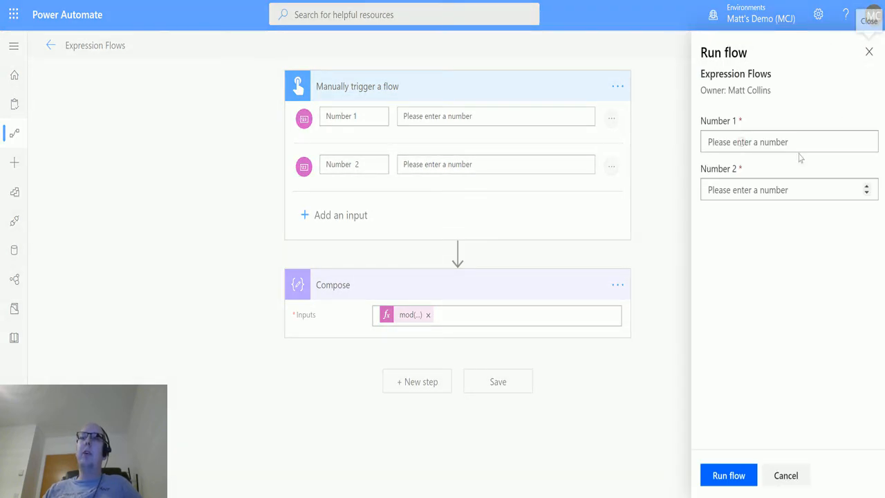
left_click(866, 140)
left_click(867, 140)
left_click(867, 141)
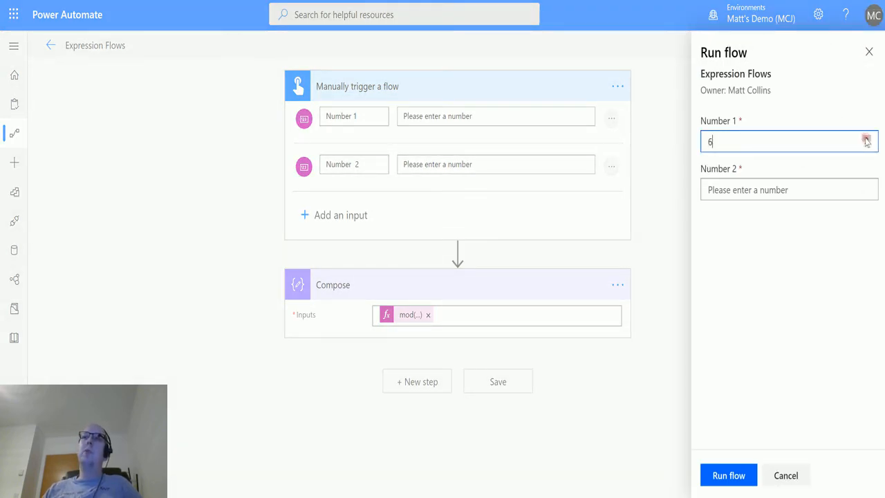
left_click(867, 141)
left_click(866, 140)
Step: Set Number 2 to 3, run the flow and go to its run results
left_click(867, 188)
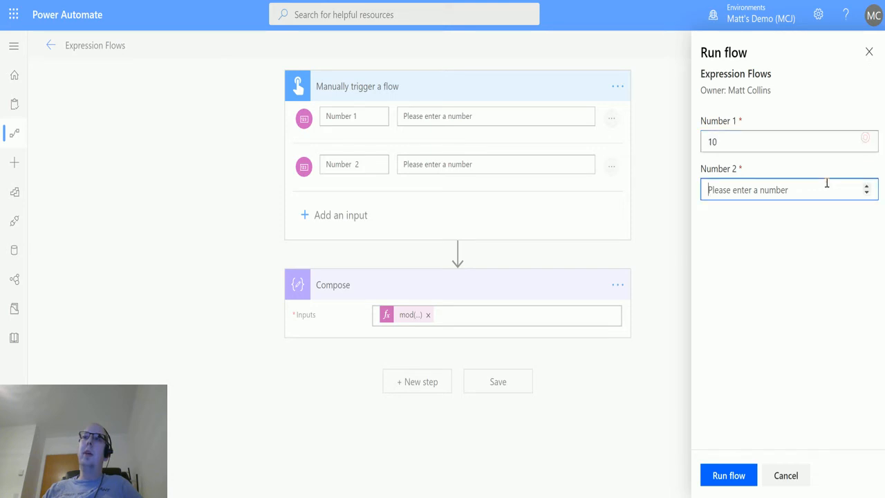
left_click(867, 187)
left_click(867, 187)
left_click(866, 188)
left_click(739, 476)
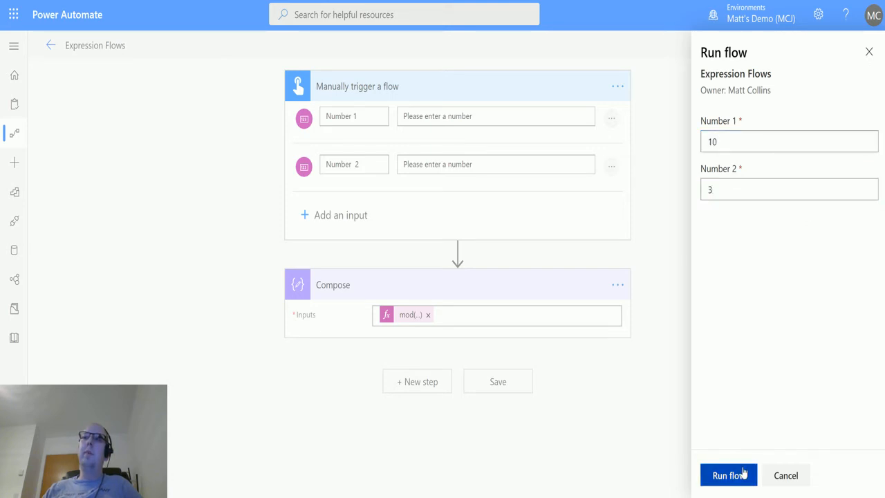
left_click(734, 470)
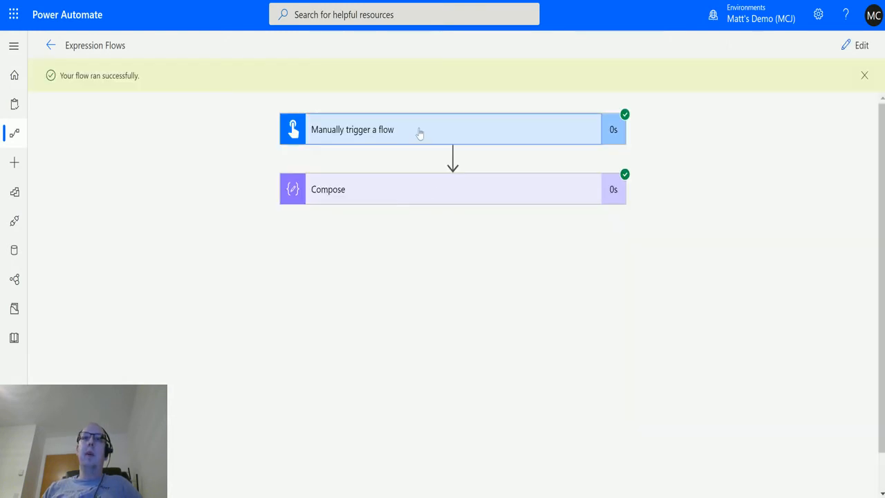
Step: Expand the trigger and Compose action in the run results to compare the two numbers with the mod output
left_click(339, 130)
scroll(749, 203, "down", 2)
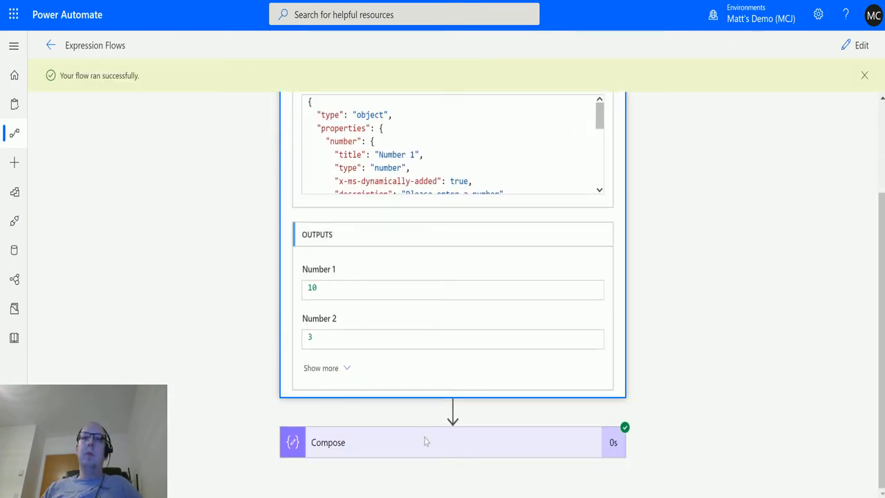
left_click(425, 448)
scroll(701, 249, "down", 2)
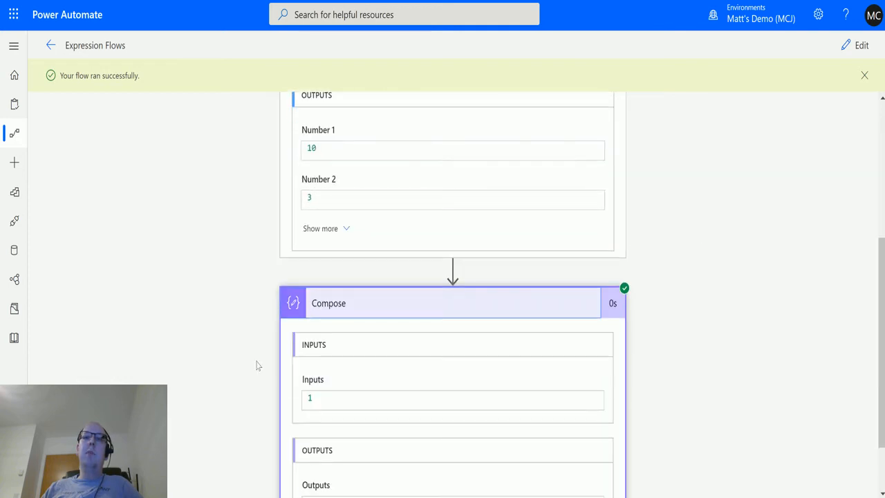
scroll(355, 376, "up", 1)
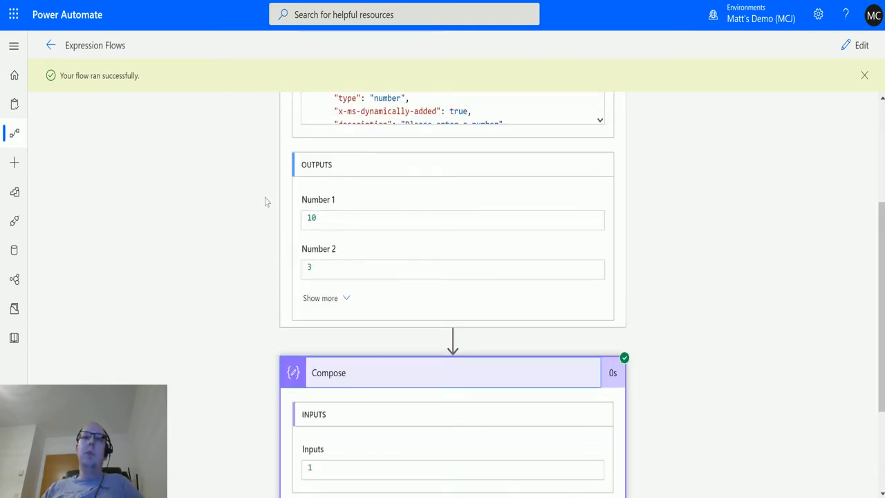
scroll(288, 208, "down", 1)
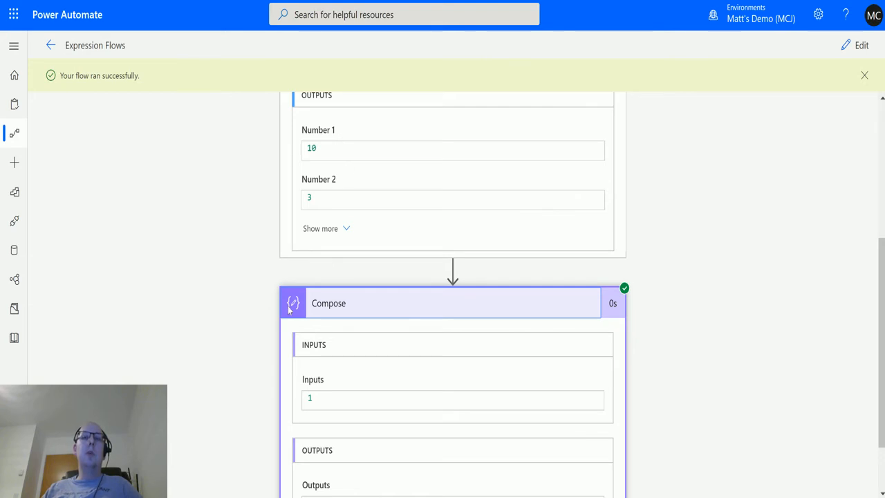
Step: Return to editing the flow and start another manual test with Number 1 set to 10.6
left_click(858, 45)
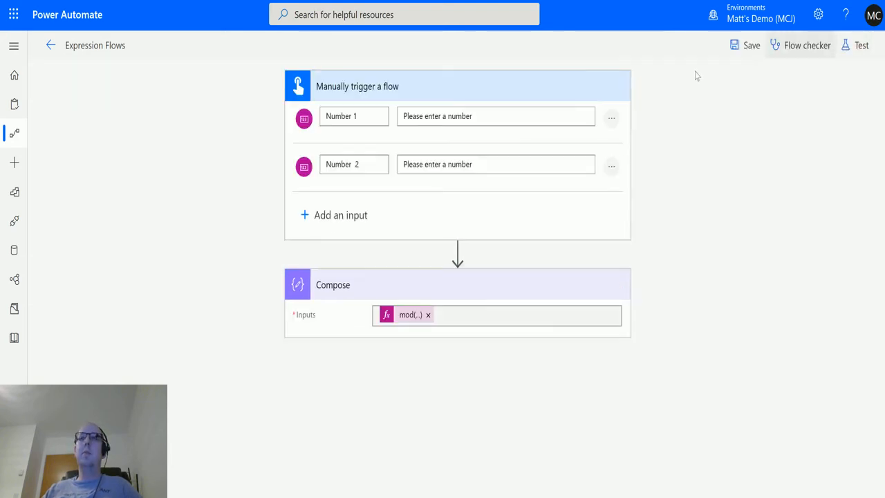
left_click(857, 45)
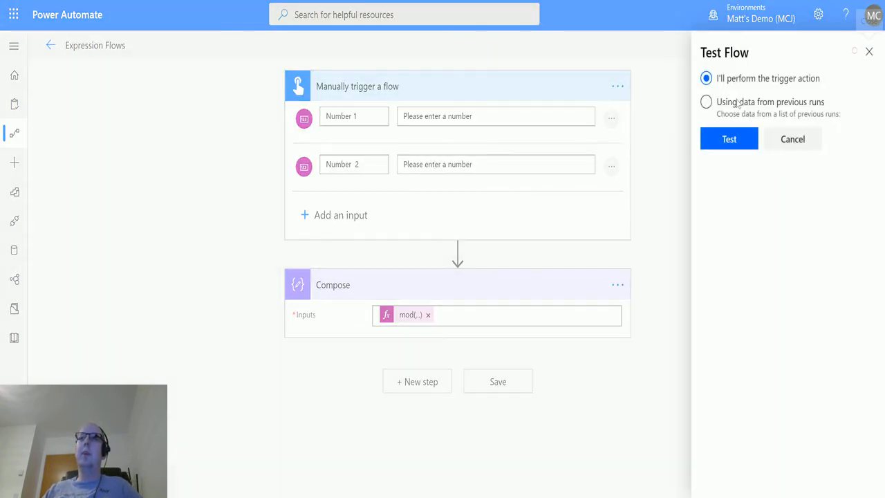
left_click(713, 145)
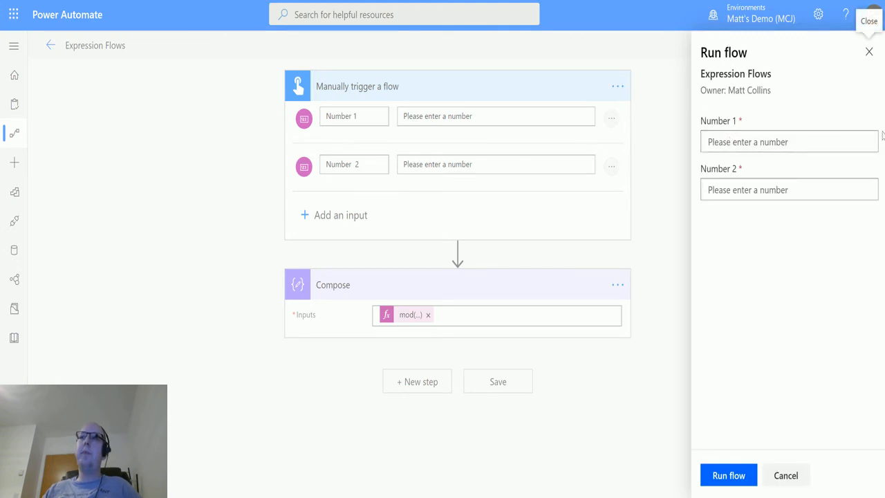
left_click(867, 138)
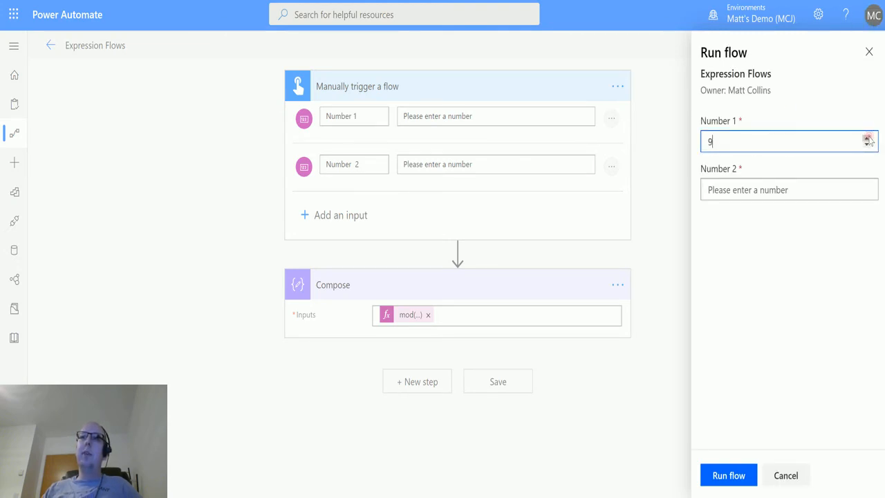
left_click(867, 137)
type(".6")
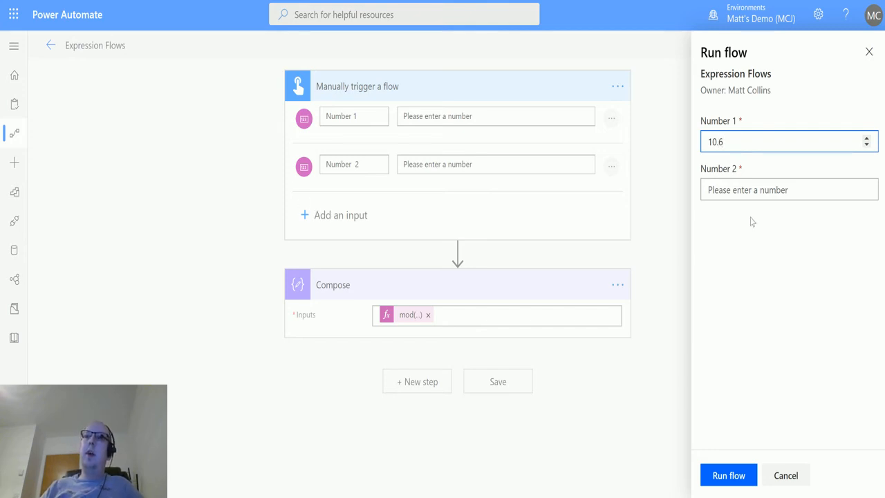
Step: Enter 3 as Number 2, run the flow with the decimal dividend and go to the new run's results
left_click(754, 191)
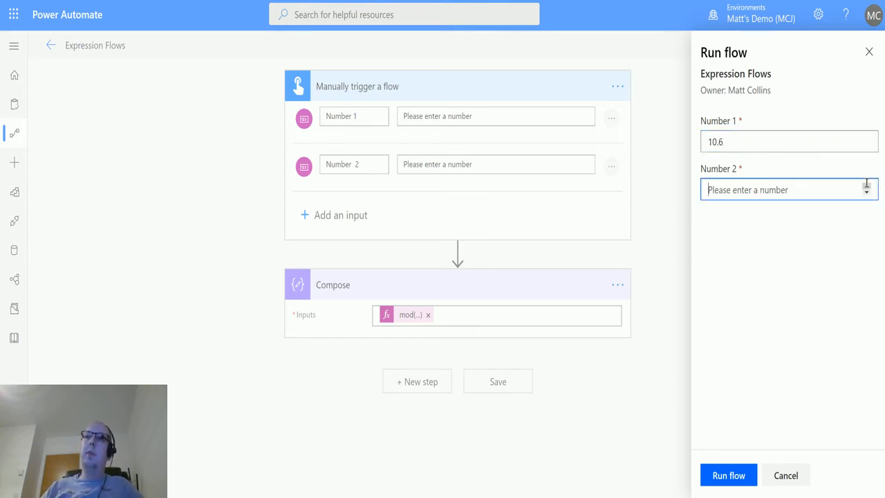
type("3")
left_click(725, 472)
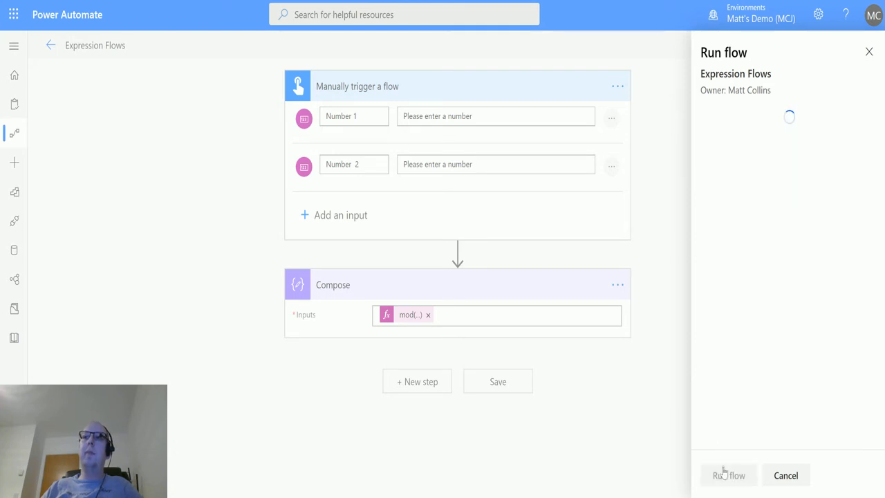
left_click(721, 475)
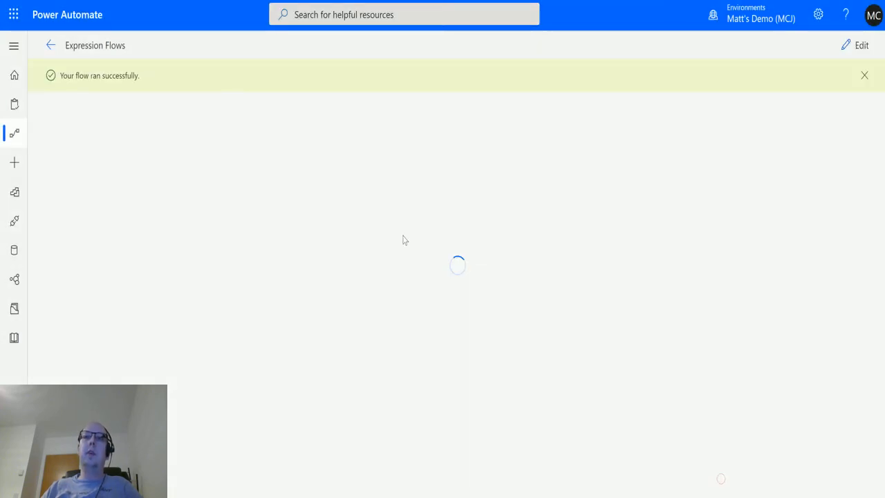
Step: Expand the trigger and Compose action of the decimal test run to examine the numbers and the calculated remainder
left_click(428, 133)
scroll(610, 239, "down", 3)
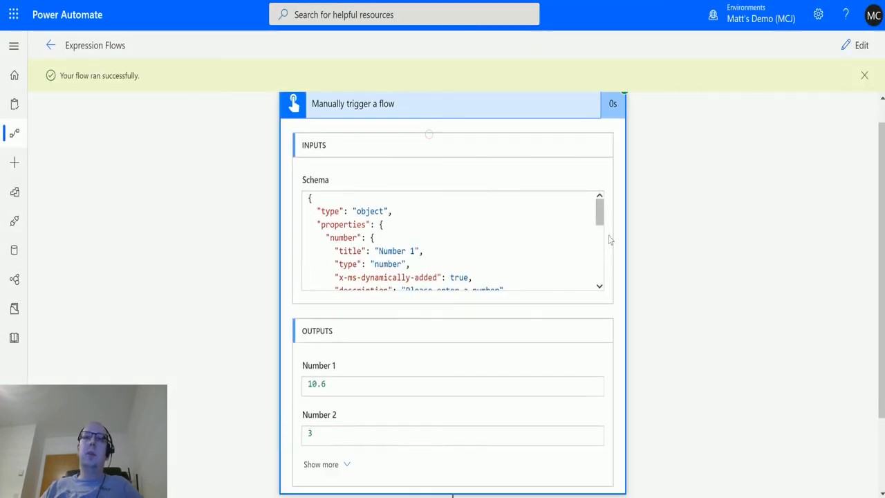
left_click(412, 451)
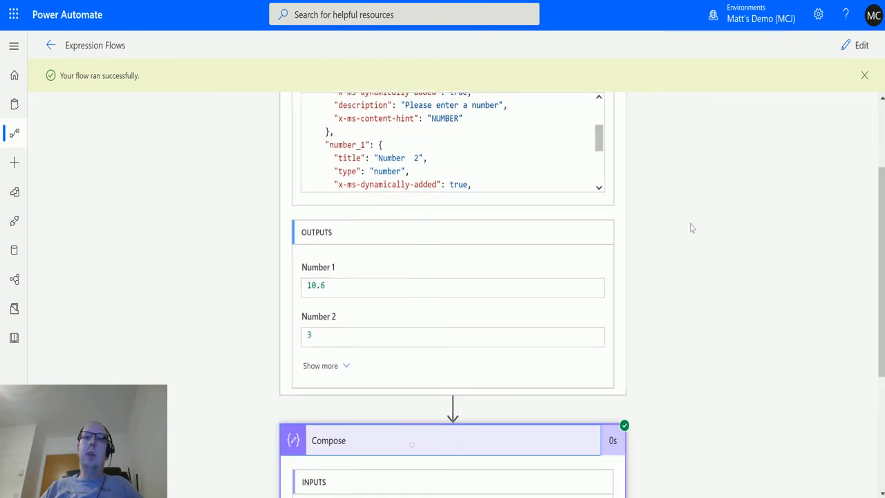
scroll(608, 200, "down", 2)
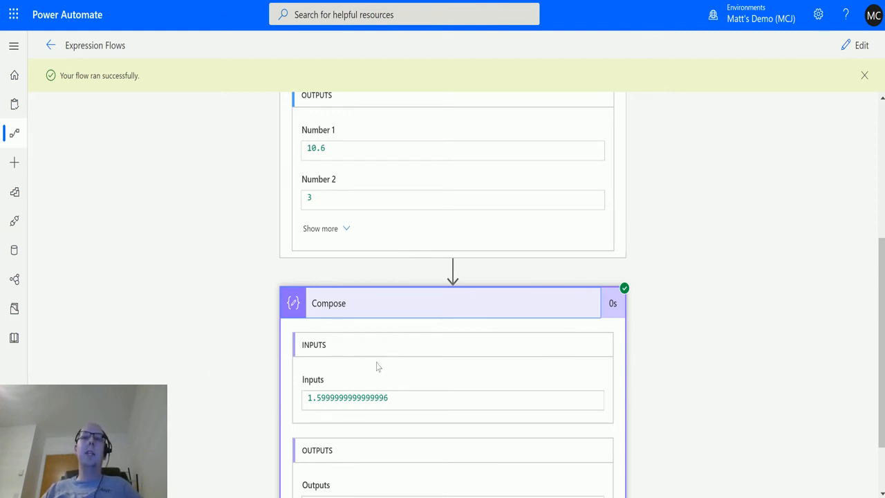
scroll(289, 325, "down", 1)
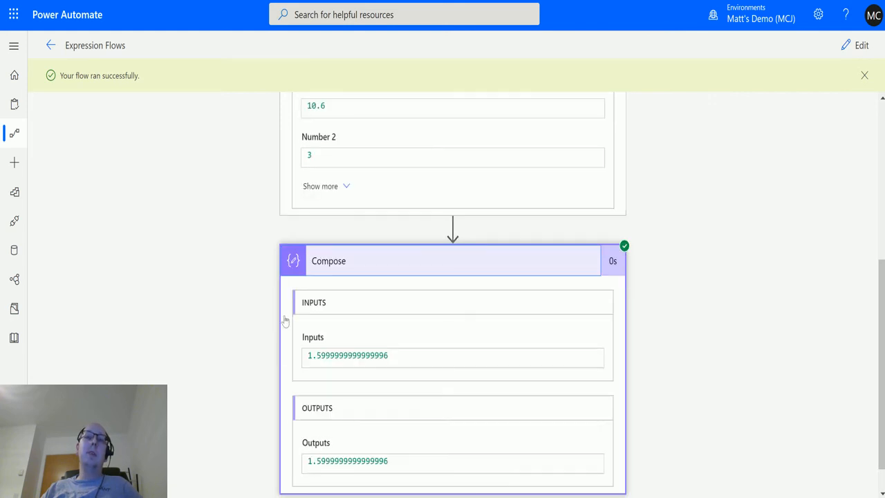